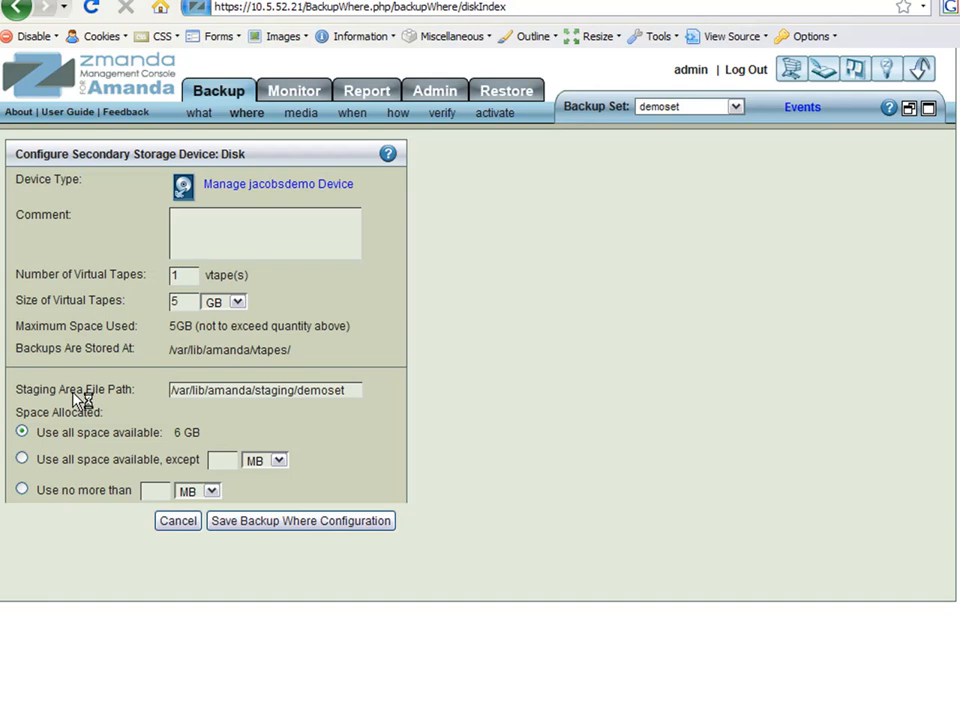
- Configure the disk storage device with 7 virtual tapes of 1 GB each and save the configuration
{"action": "left_click", "coordinate": [208, 220]}
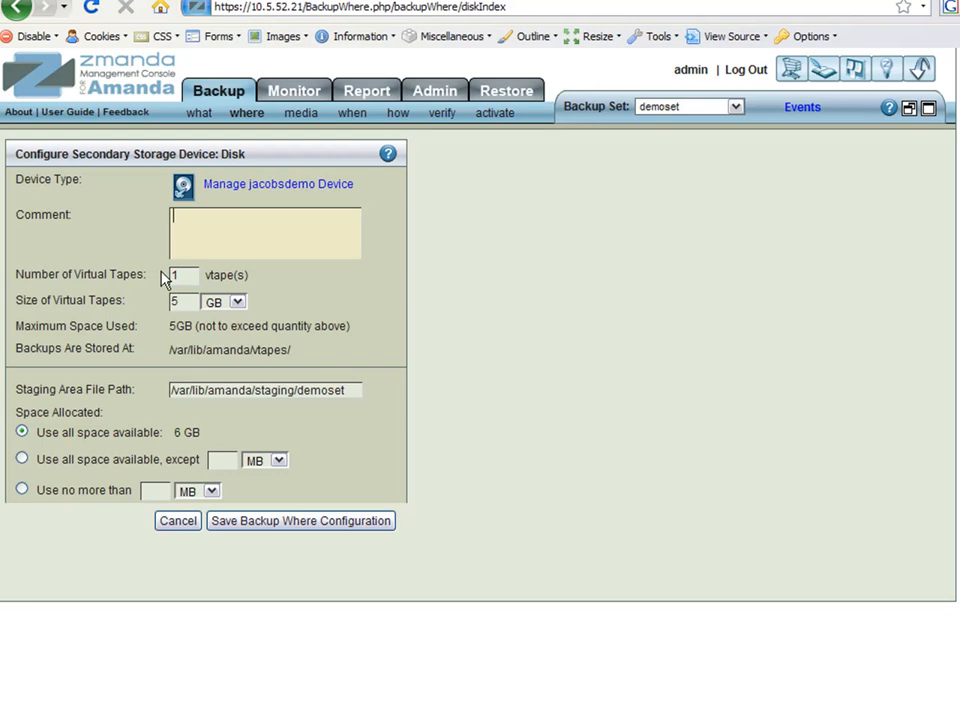
{"action": "left_click", "coordinate": [188, 274]}
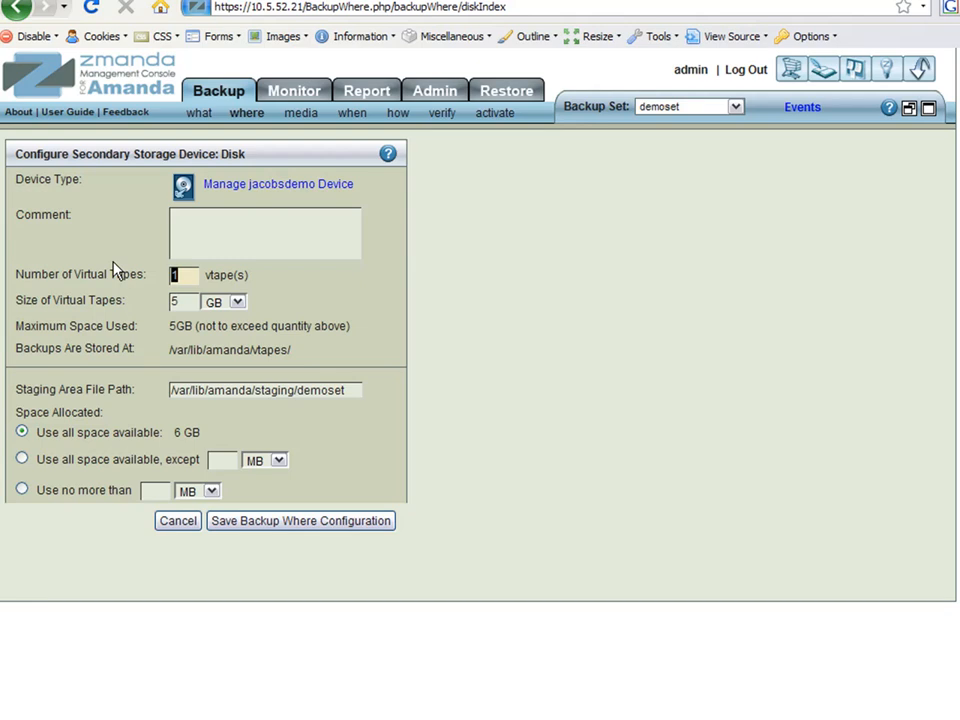
{"action": "type", "text": "7"}
{"action": "left_click", "coordinate": [176, 302]}
{"action": "type", "text": "1"}
{"action": "key", "text": "Tab"}
{"action": "left_click", "coordinate": [357, 389]}
{"action": "left_click", "coordinate": [251, 531]}
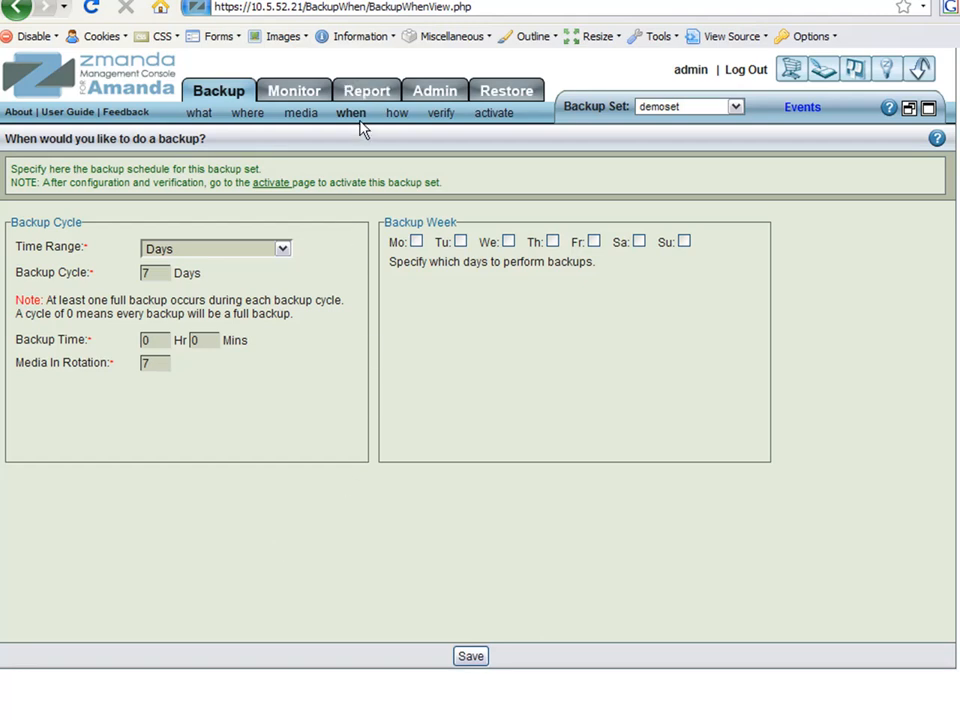
- Schedule backups for every day of the week, Monday through Sunday, and save the backup schedule
{"action": "left_click", "coordinate": [416, 242]}
{"action": "left_click", "coordinate": [460, 242]}
{"action": "left_click", "coordinate": [508, 242]}
{"action": "left_click", "coordinate": [553, 242]}
{"action": "left_click", "coordinate": [594, 242]}
{"action": "left_click", "coordinate": [639, 242]}
{"action": "left_click", "coordinate": [684, 242]}
{"action": "left_click", "coordinate": [162, 273]}
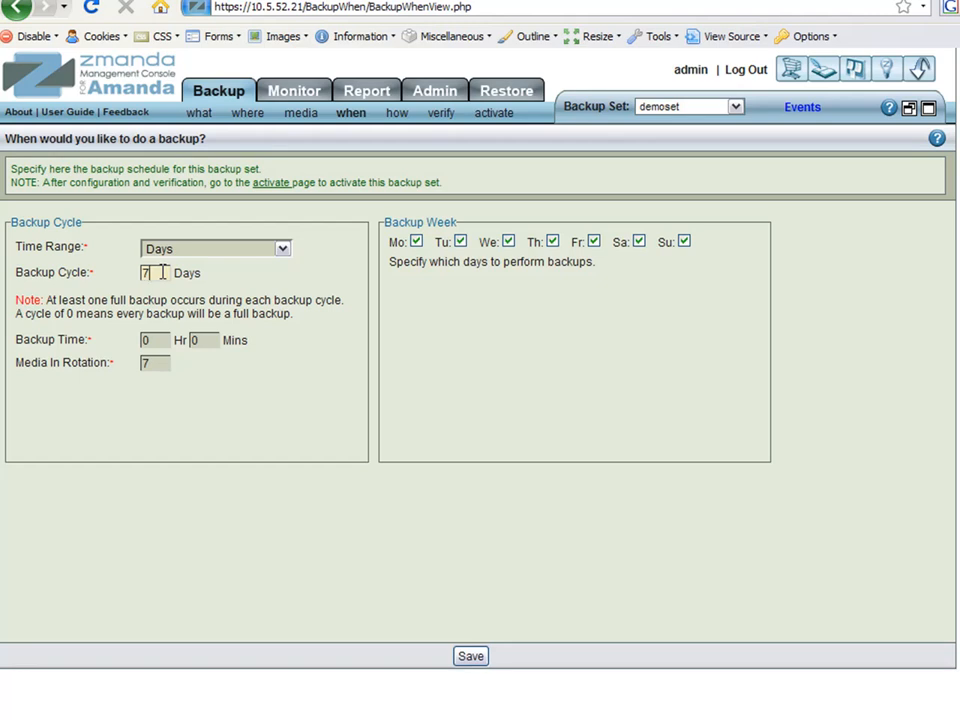
{"action": "left_click", "coordinate": [146, 340]}
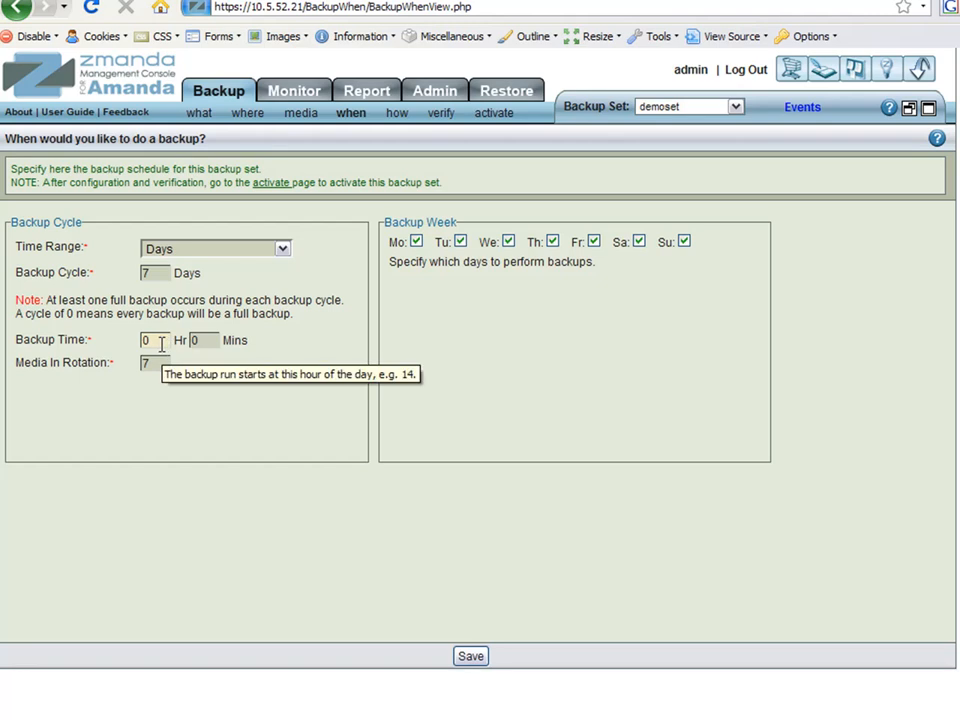
{"action": "left_click", "coordinate": [472, 657]}
- Review how the backup is performed, checking the notification email address setting
{"action": "left_click", "coordinate": [395, 113]}
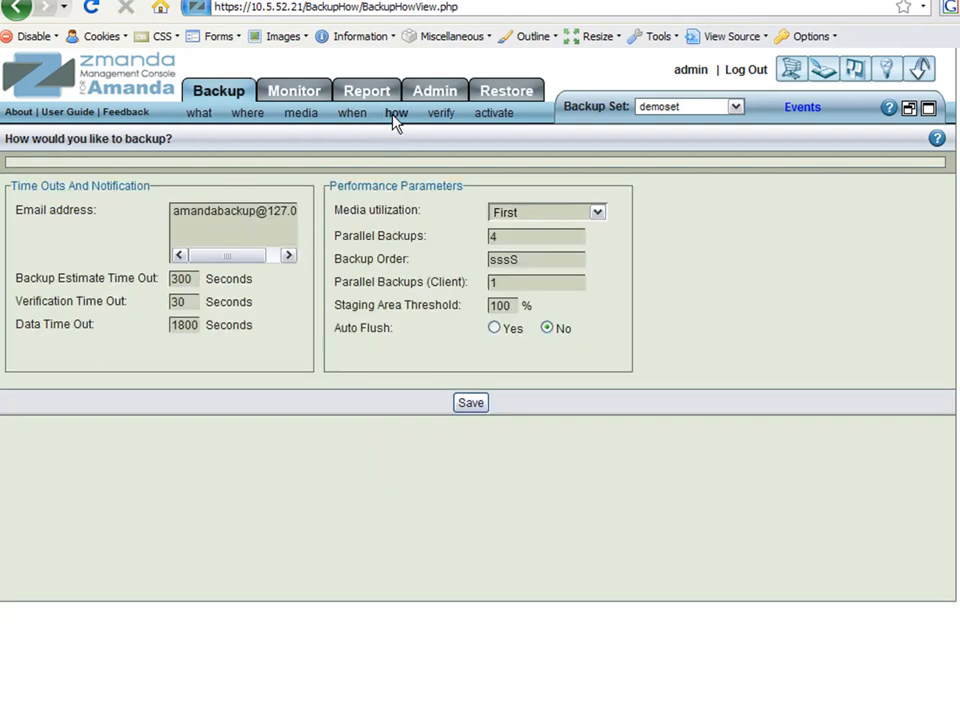
{"action": "left_click", "coordinate": [174, 211]}
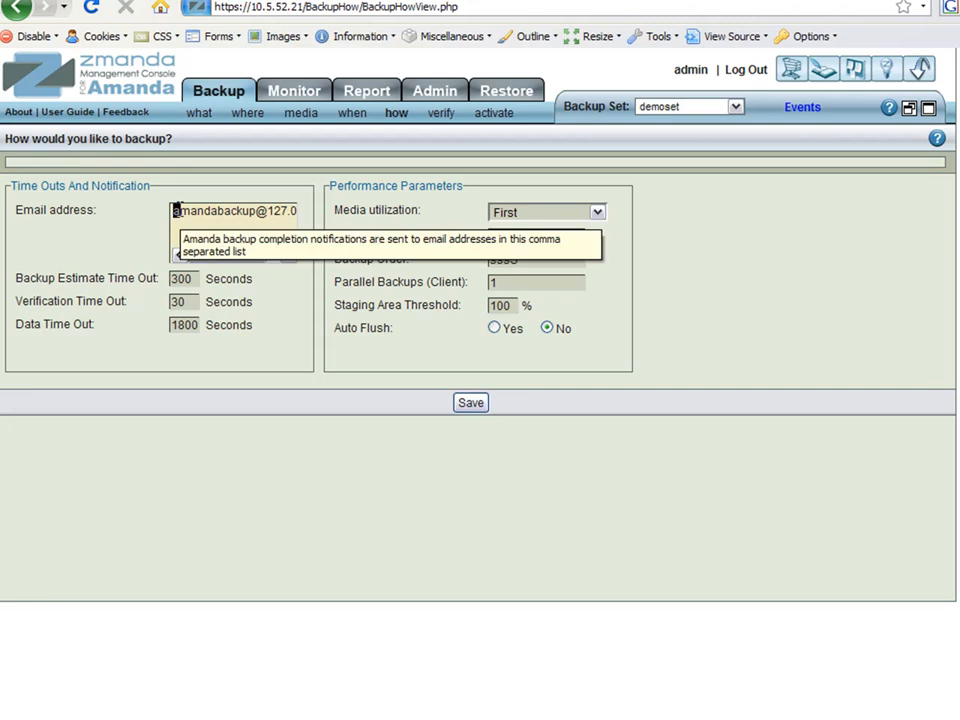
- Run the Verify Installation check on the Amanda server
{"action": "left_click", "coordinate": [440, 112]}
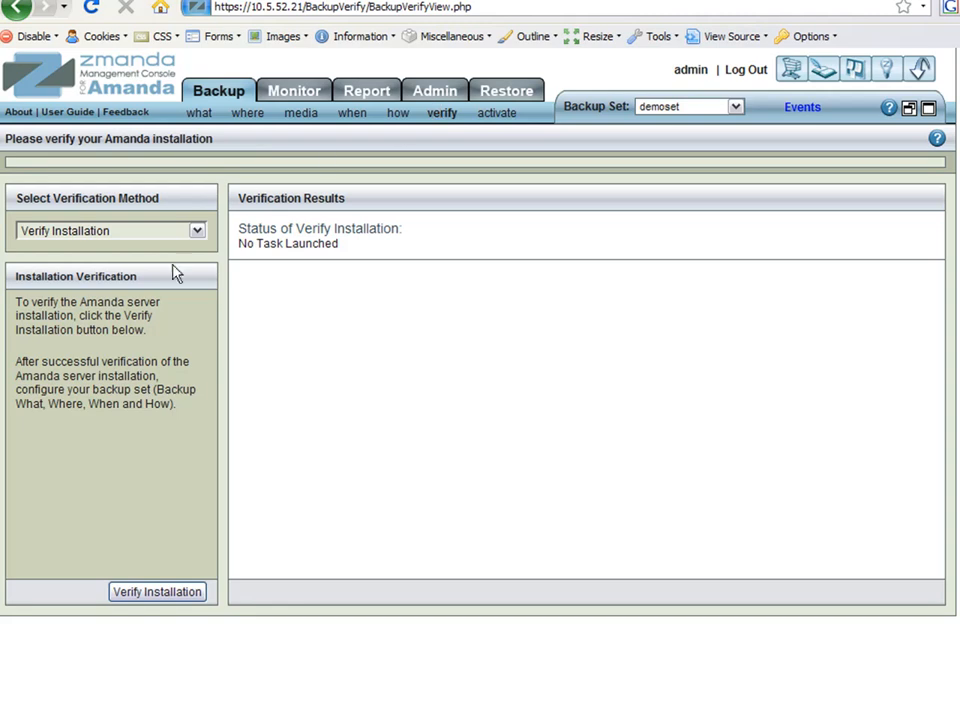
{"action": "left_click", "coordinate": [197, 232]}
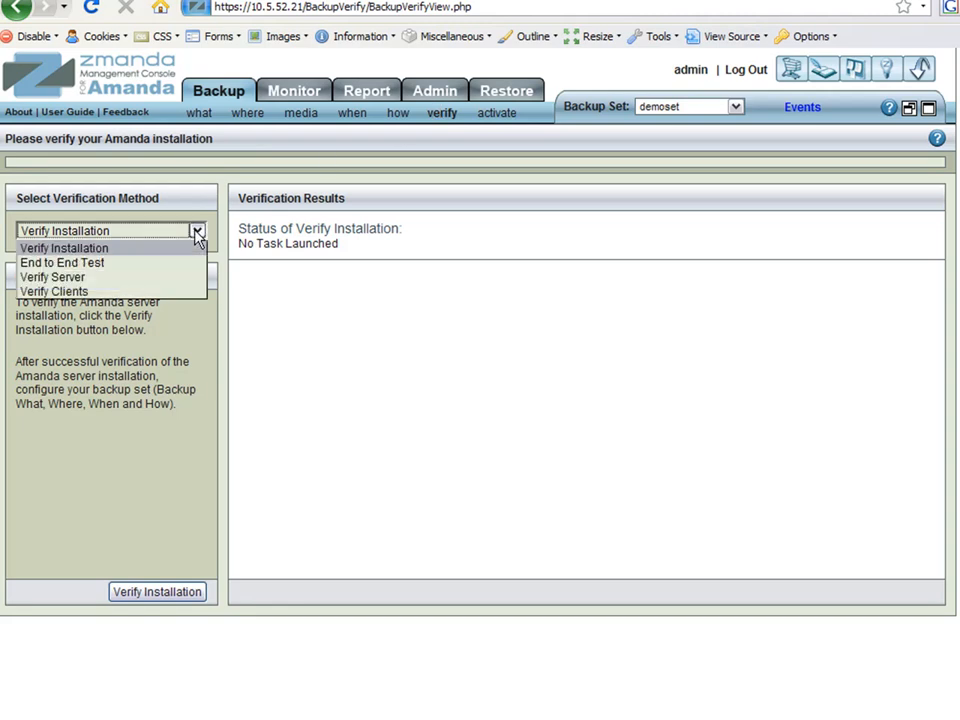
{"action": "left_click", "coordinate": [83, 251]}
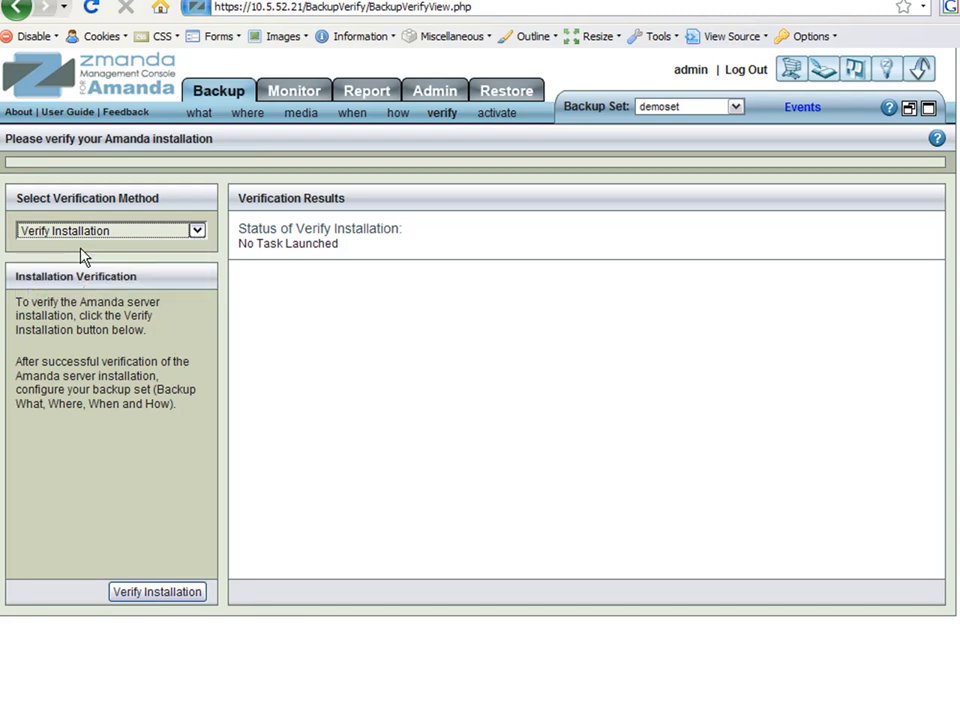
{"action": "left_click", "coordinate": [158, 591]}
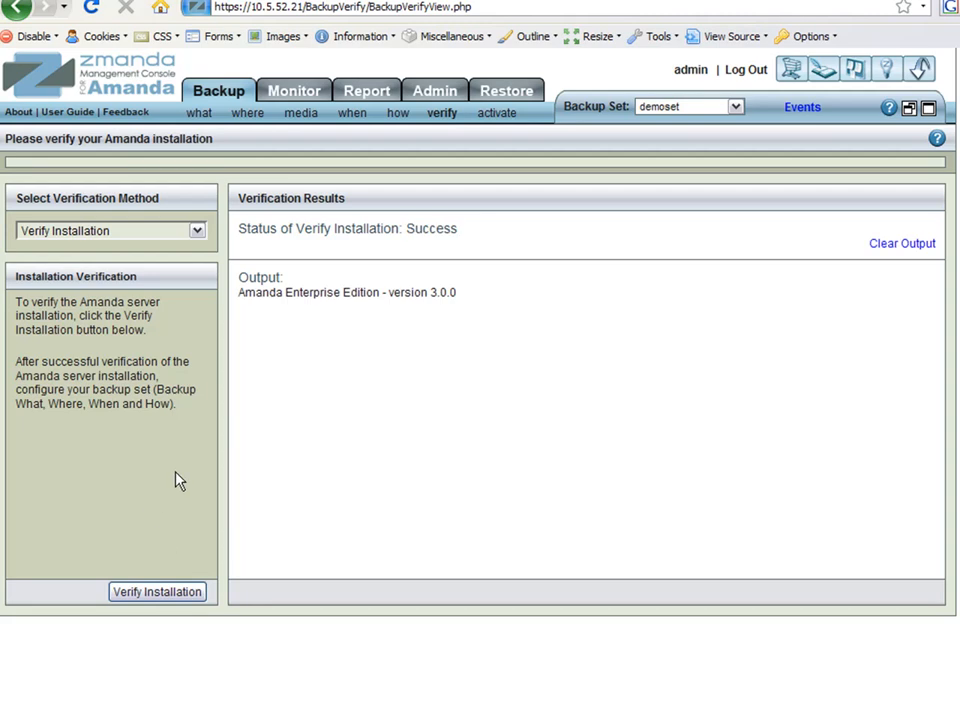
- Run the End to End Test to check a quick backup and restore on the server
{"action": "left_click", "coordinate": [138, 235]}
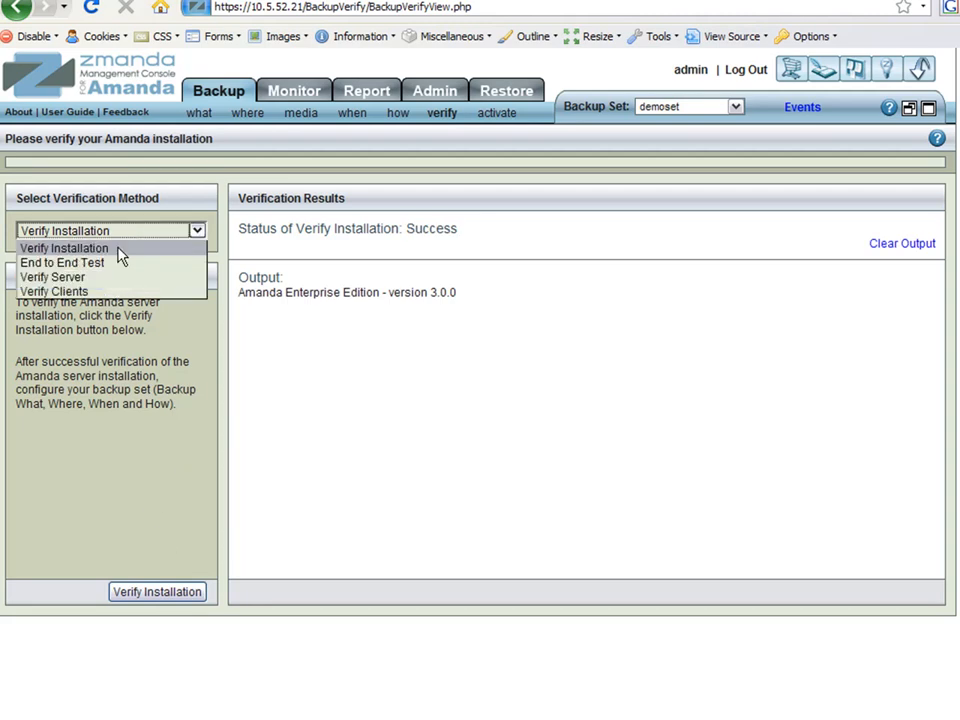
{"action": "left_click", "coordinate": [112, 264]}
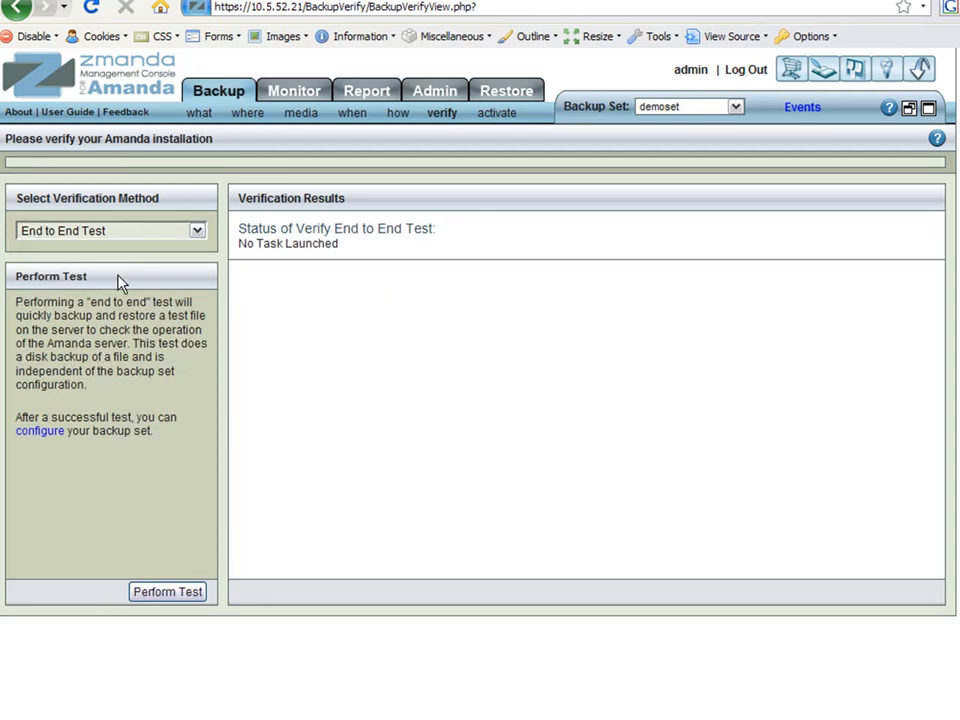
{"action": "left_click", "coordinate": [168, 594]}
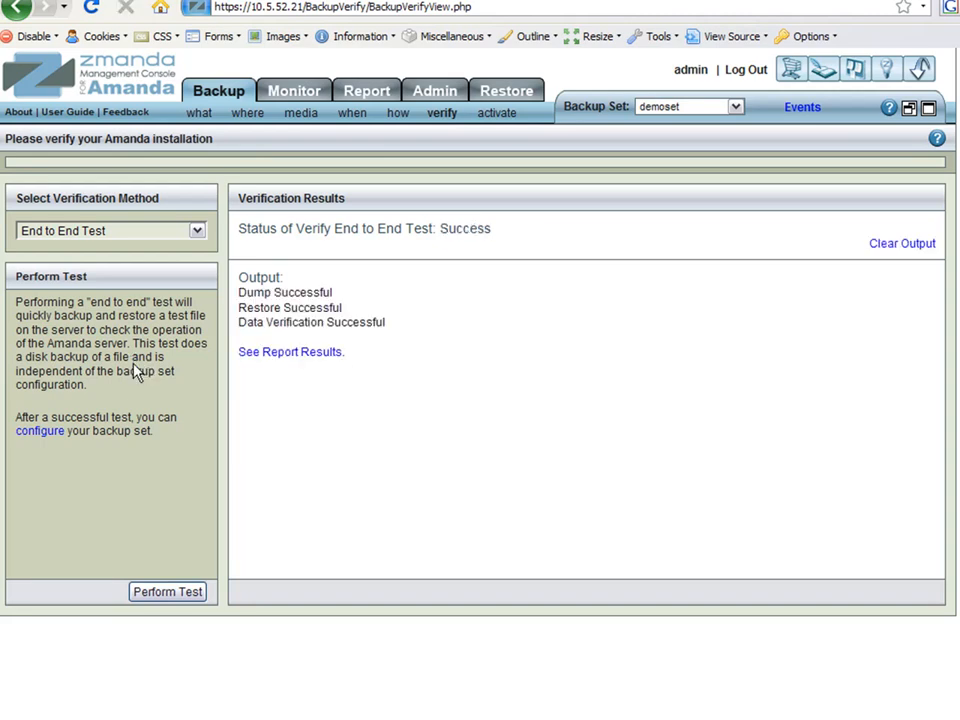
- Run the Verify Server check on the Amanda server configuration
{"action": "left_click", "coordinate": [173, 237]}
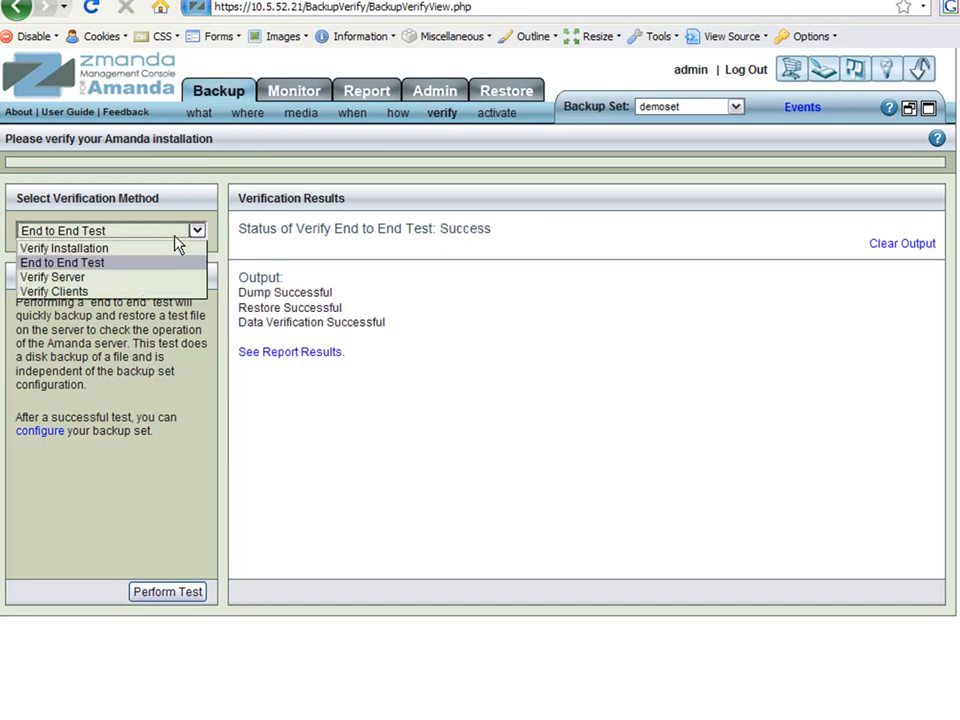
{"action": "left_click", "coordinate": [90, 275]}
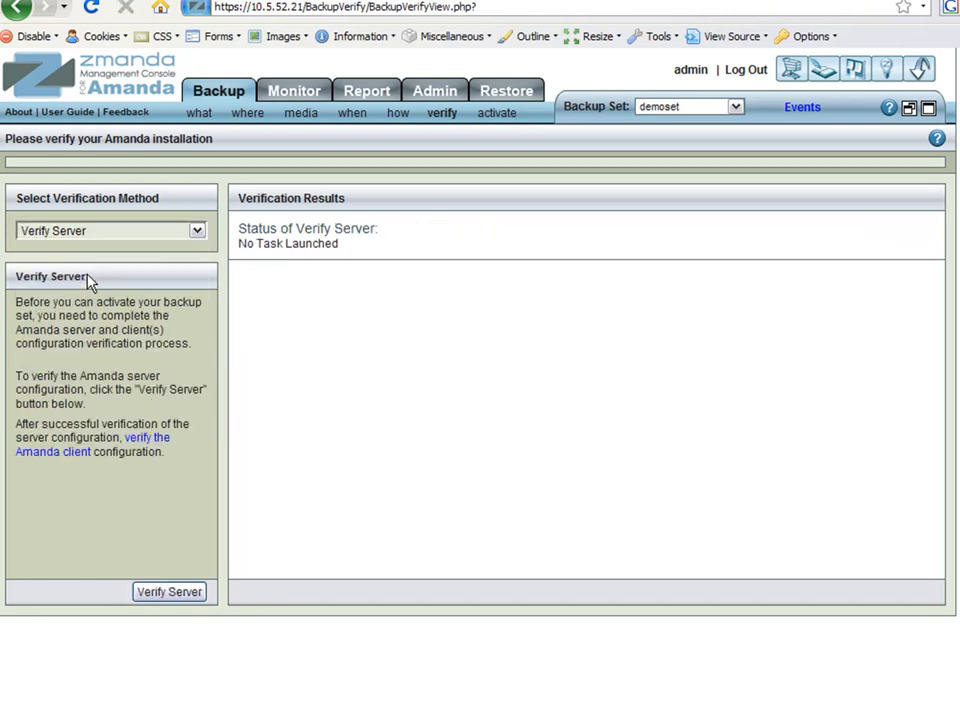
{"action": "left_click", "coordinate": [150, 592]}
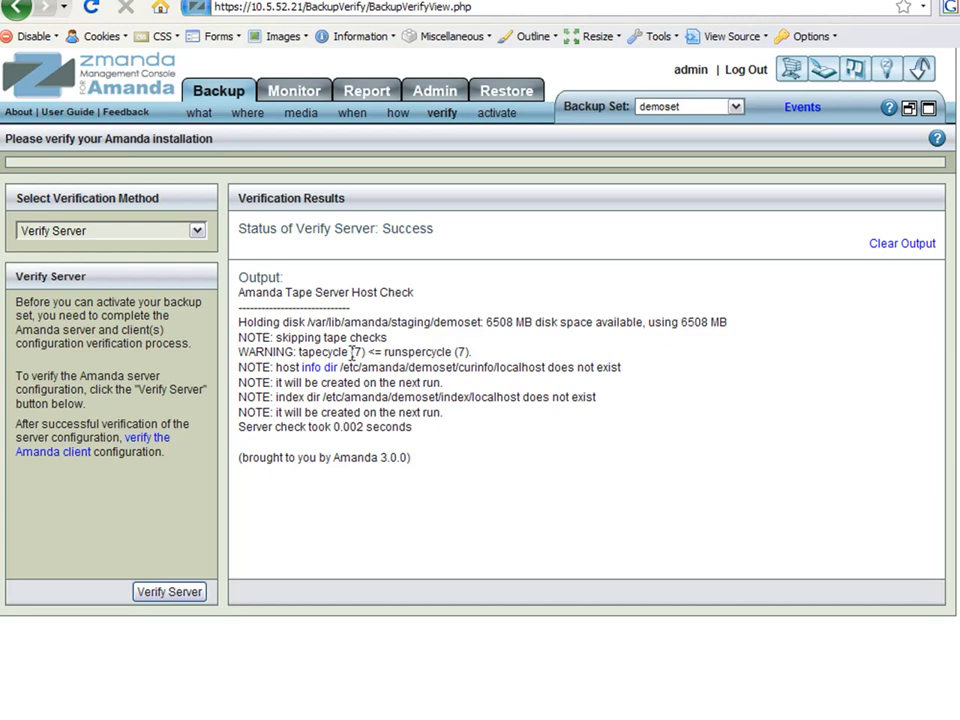
- Activate the demoset backup set and start an immediate backup without forcing a full backup
{"action": "left_click", "coordinate": [488, 118]}
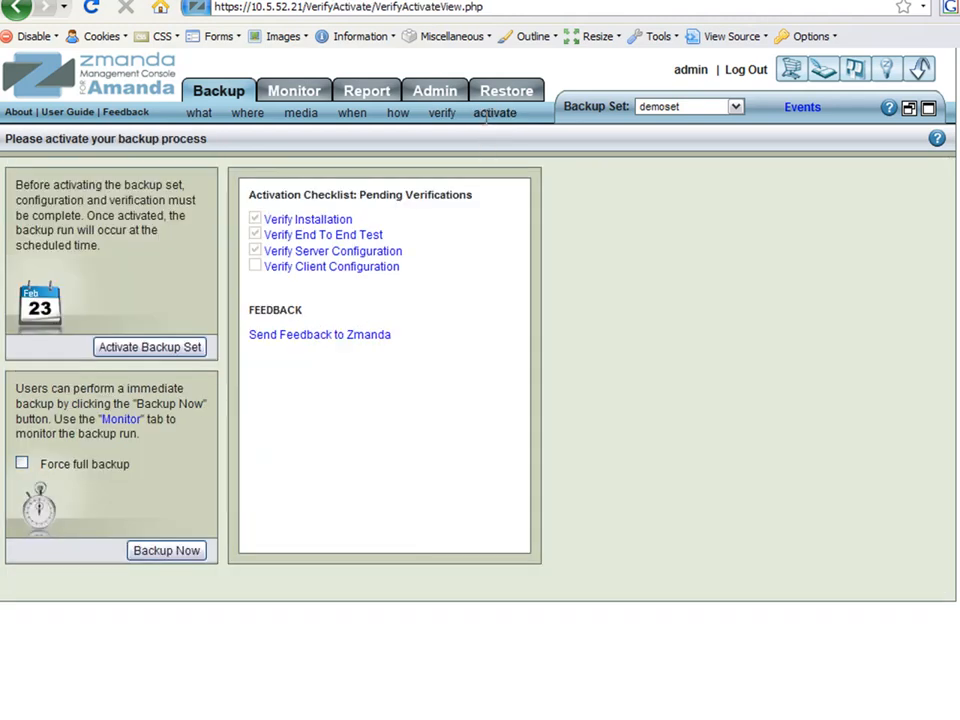
{"action": "left_click", "coordinate": [146, 355]}
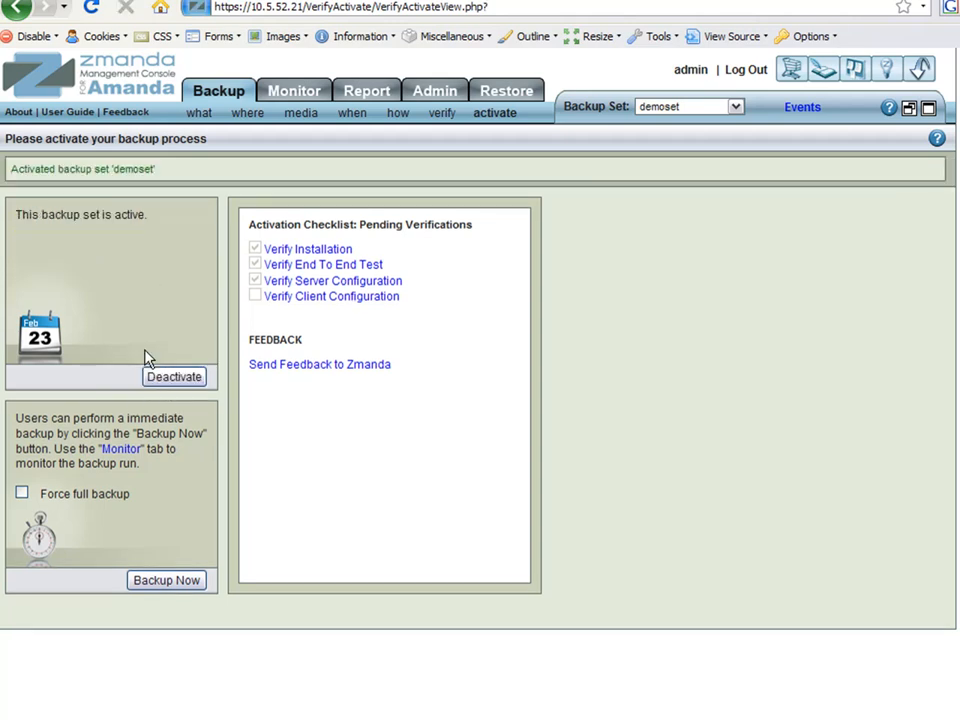
{"action": "left_click", "coordinate": [180, 581]}
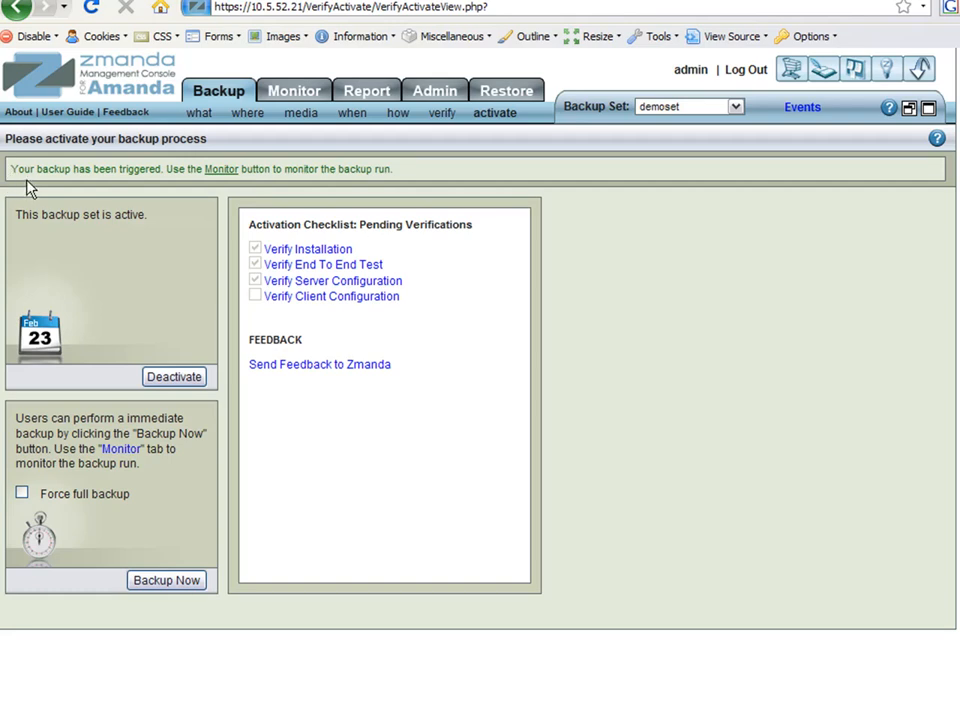
- Monitor the progress of the triggered backup run and view its stages in the report timeline
{"action": "left_click", "coordinate": [218, 172]}
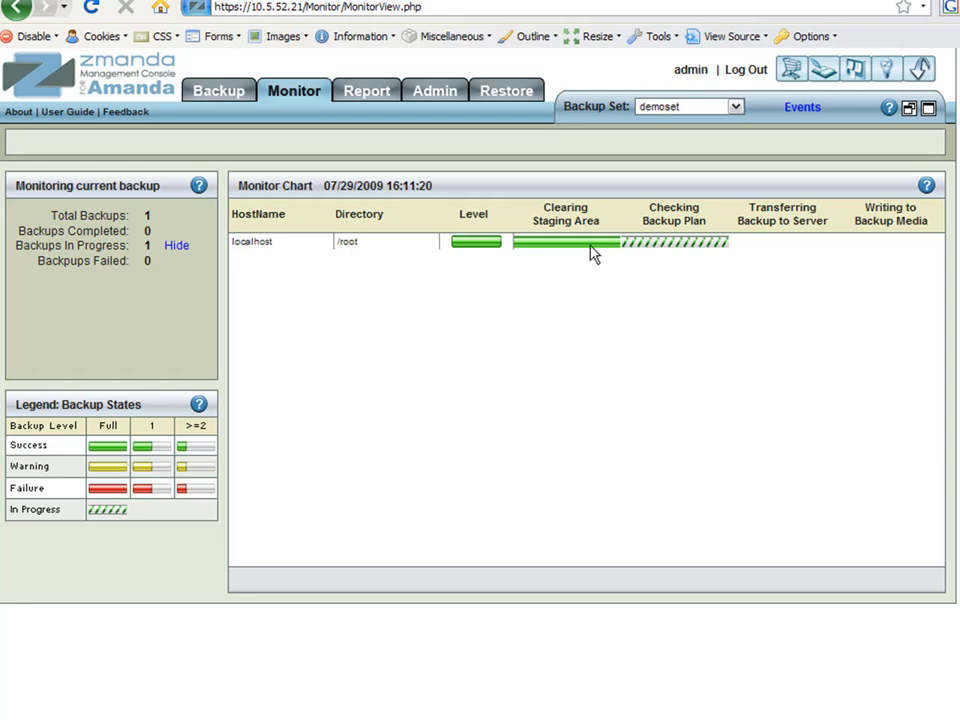
{"action": "mouse_move", "coordinate": [661, 256]}
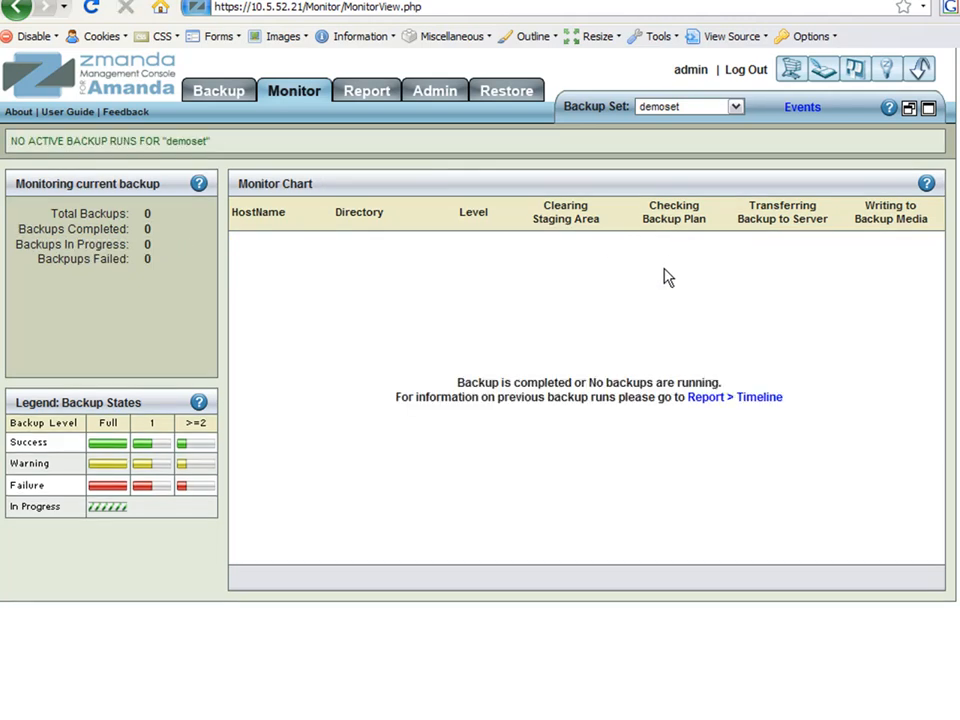
{"action": "left_click", "coordinate": [750, 400]}
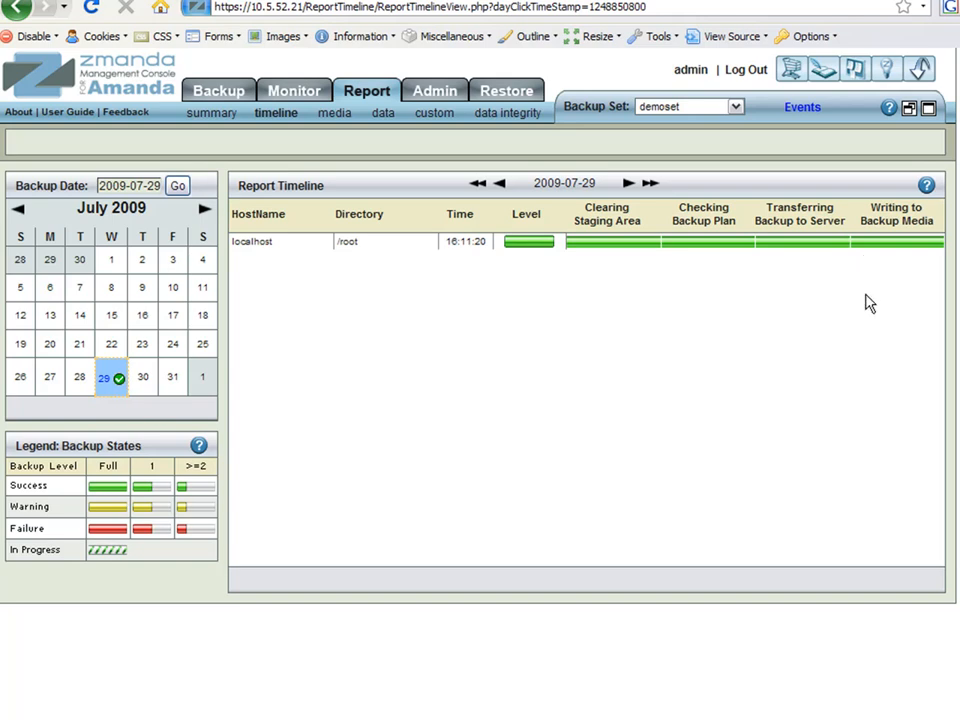
- Review the backup summary report for 2009-07-29, including its dump summary and statistics
{"action": "left_click", "coordinate": [220, 118]}
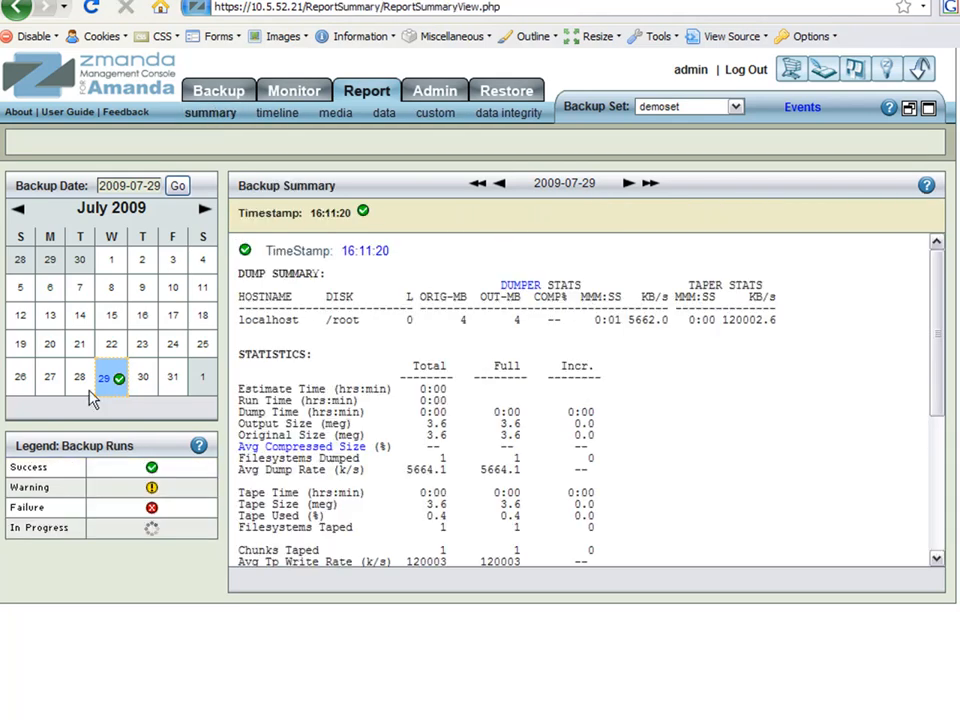
{"action": "mouse_move", "coordinate": [119, 392]}
{"action": "mouse_move", "coordinate": [930, 373]}
{"action": "left_mouse_down"}
{"action": "mouse_move", "coordinate": [932, 456]}
{"action": "mouse_move", "coordinate": [932, 354]}
{"action": "left_mouse_up"}
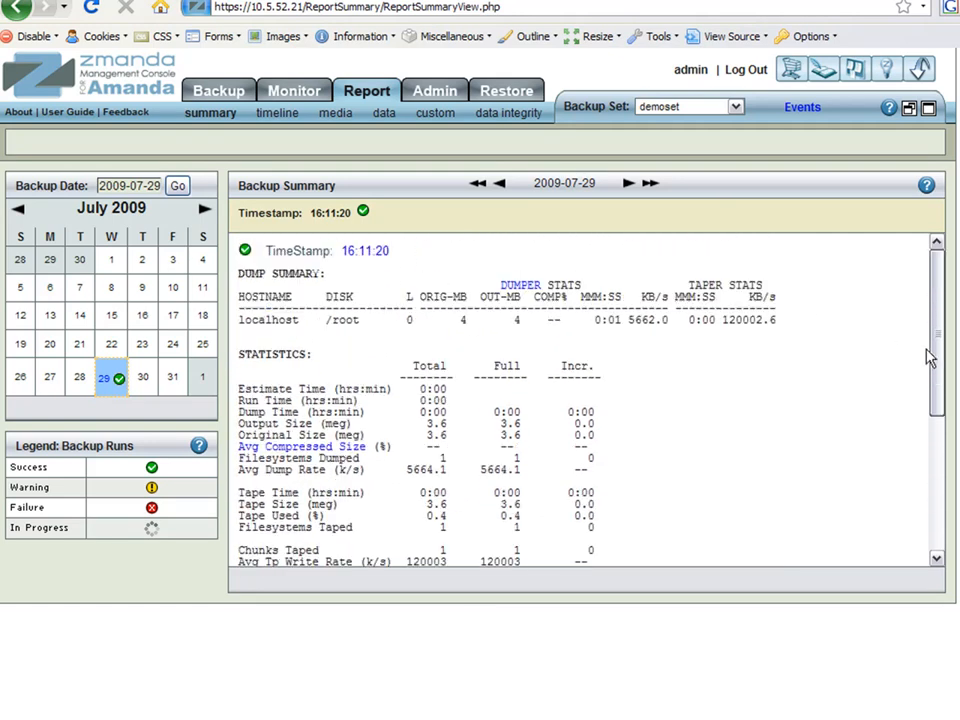
- Examine the media chart and the data chart for the 2009-07-29 backup run
{"action": "left_click", "coordinate": [335, 115]}
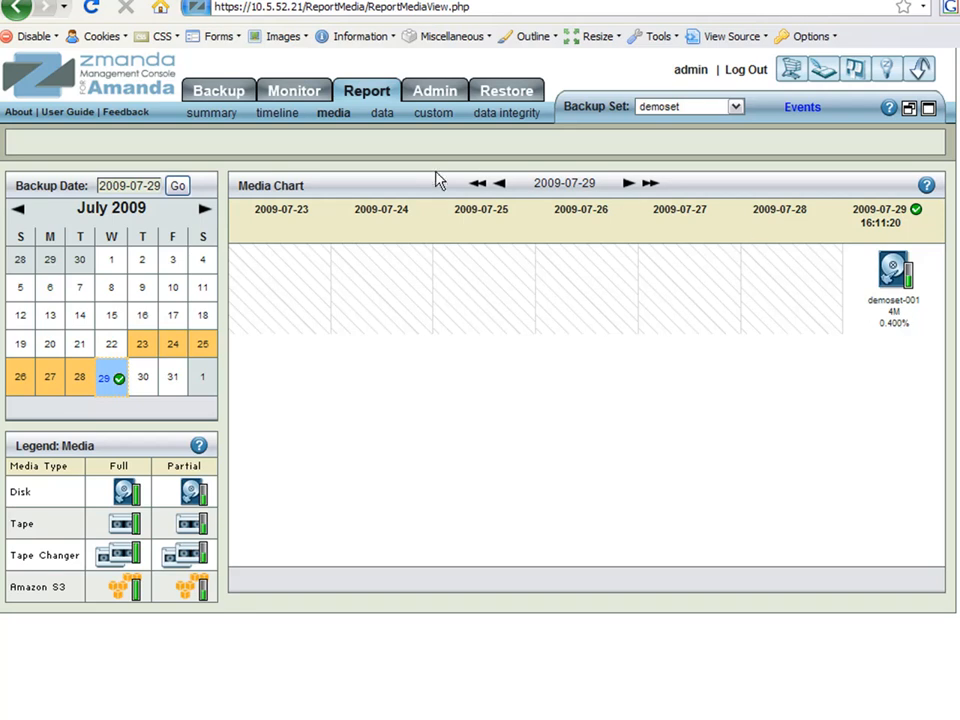
{"action": "left_click", "coordinate": [384, 115]}
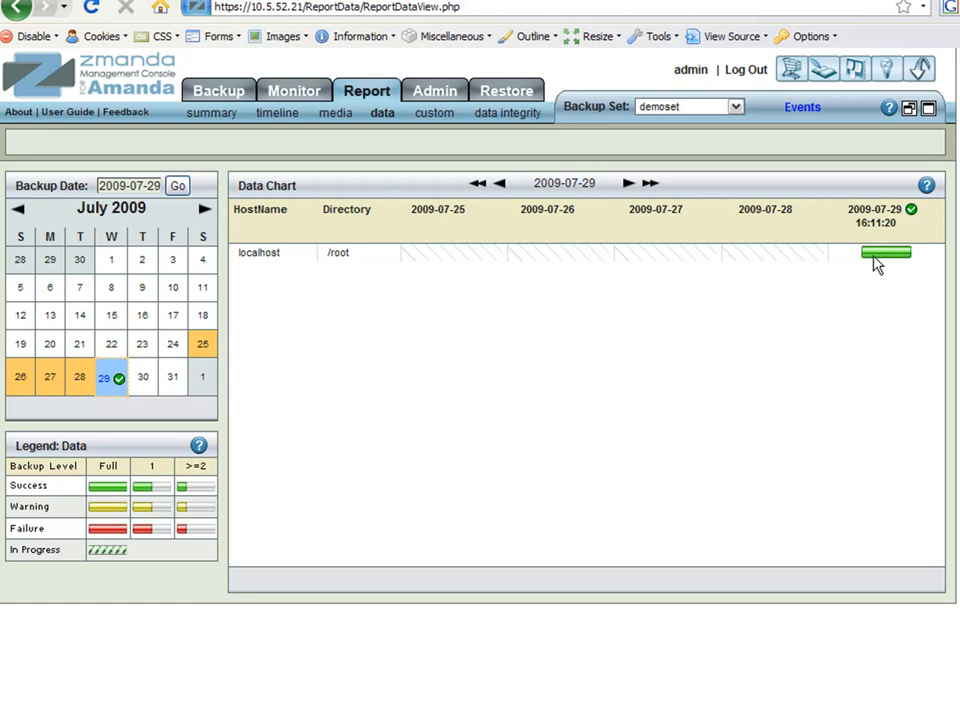
{"action": "mouse_move", "coordinate": [876, 262]}
- View the Client Backup Status custom report and look through the available custom report types
{"action": "left_click", "coordinate": [440, 116]}
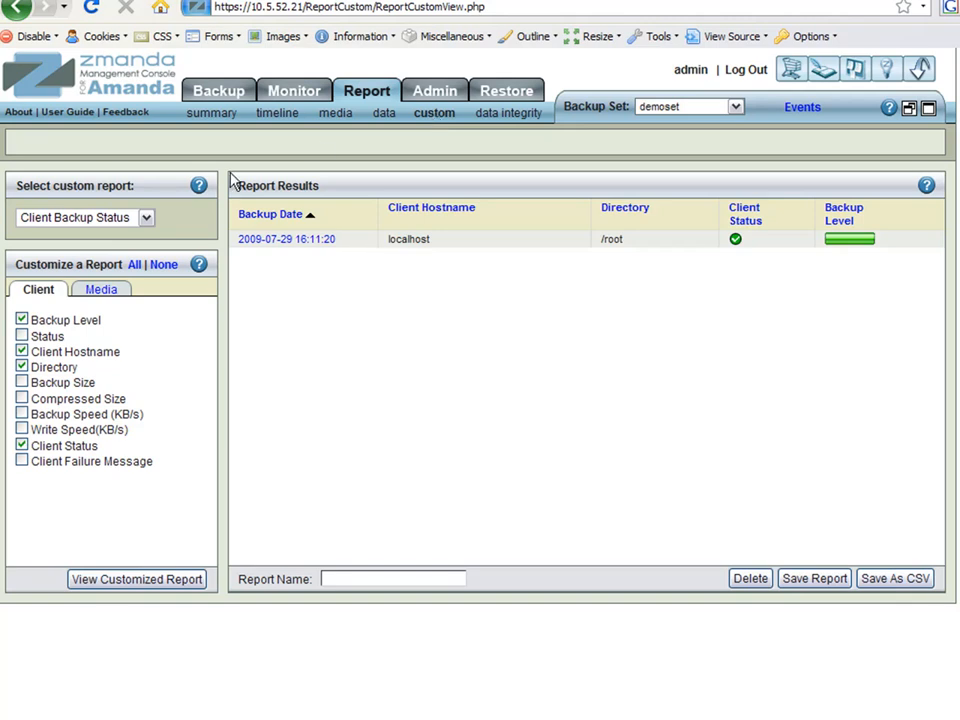
{"action": "left_click", "coordinate": [146, 219]}
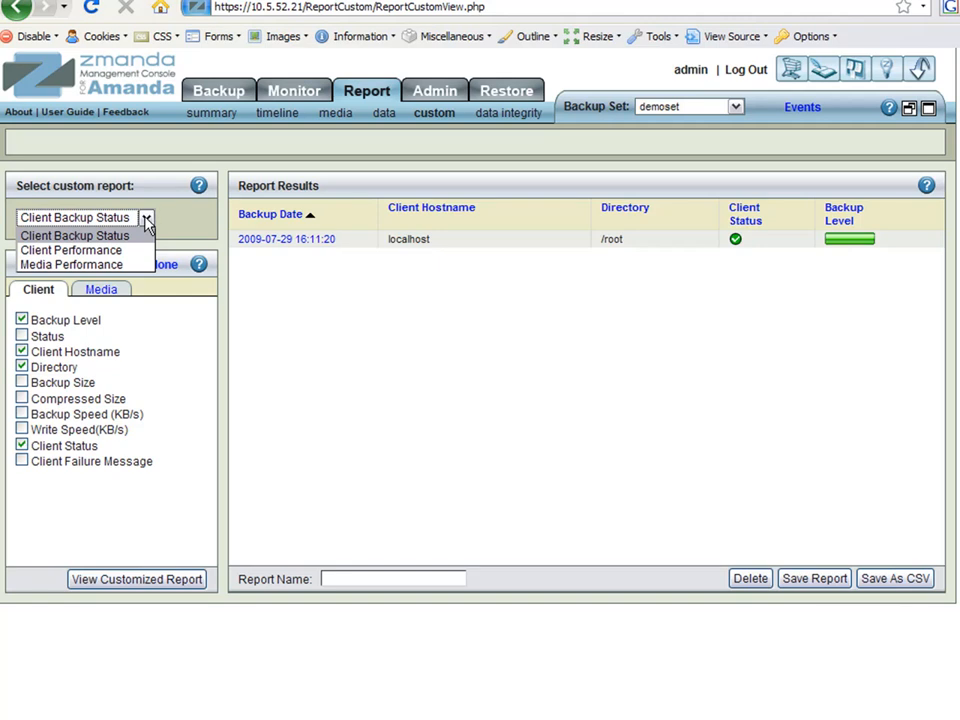
{"action": "left_click", "coordinate": [147, 221]}
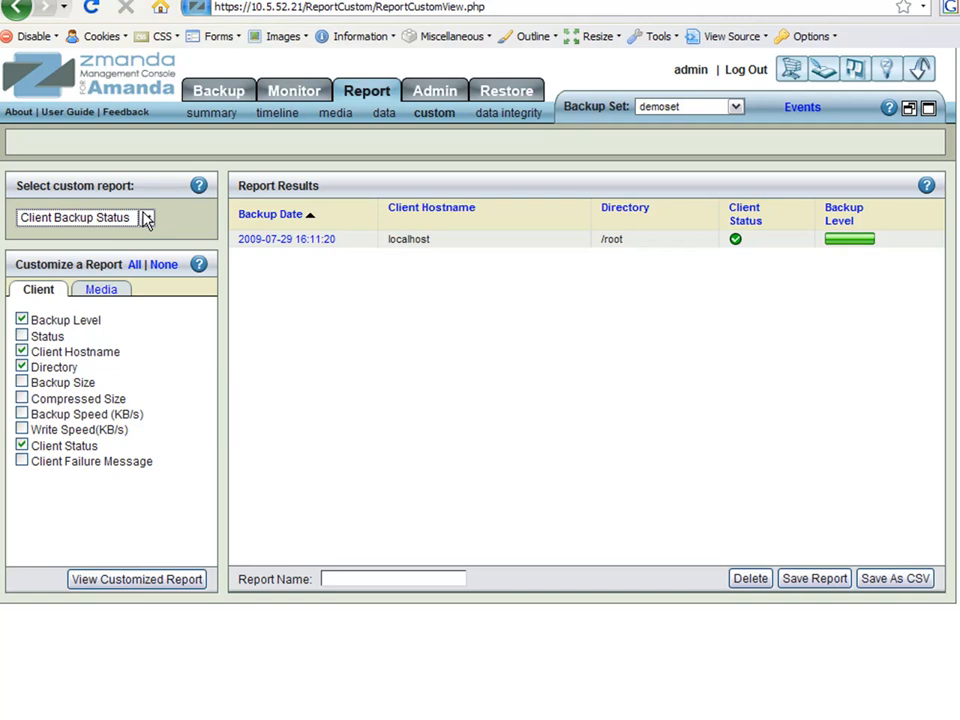
{"action": "left_click", "coordinate": [286, 240]}
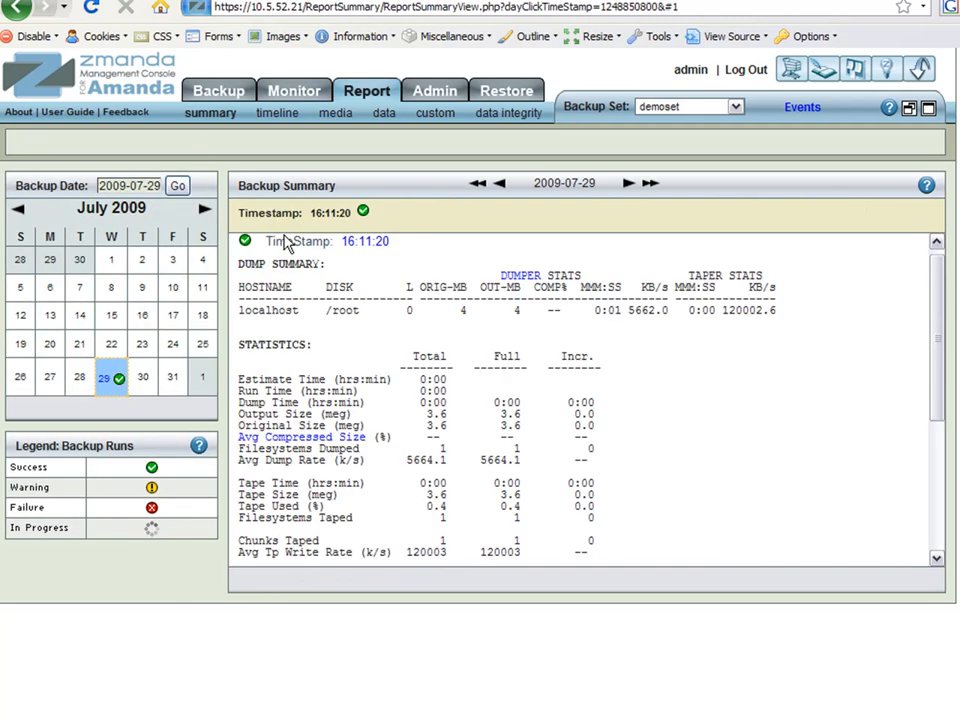
{"action": "left_click", "coordinate": [362, 248]}
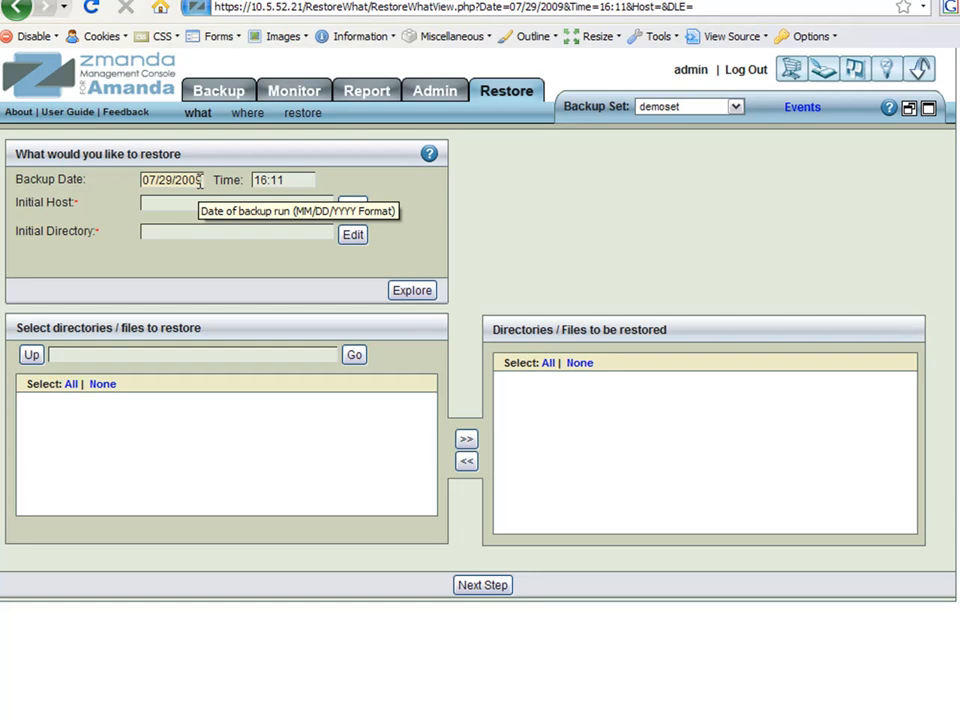
{"action": "left_click", "coordinate": [360, 210]}
{"action": "left_click", "coordinate": [510, 211]}
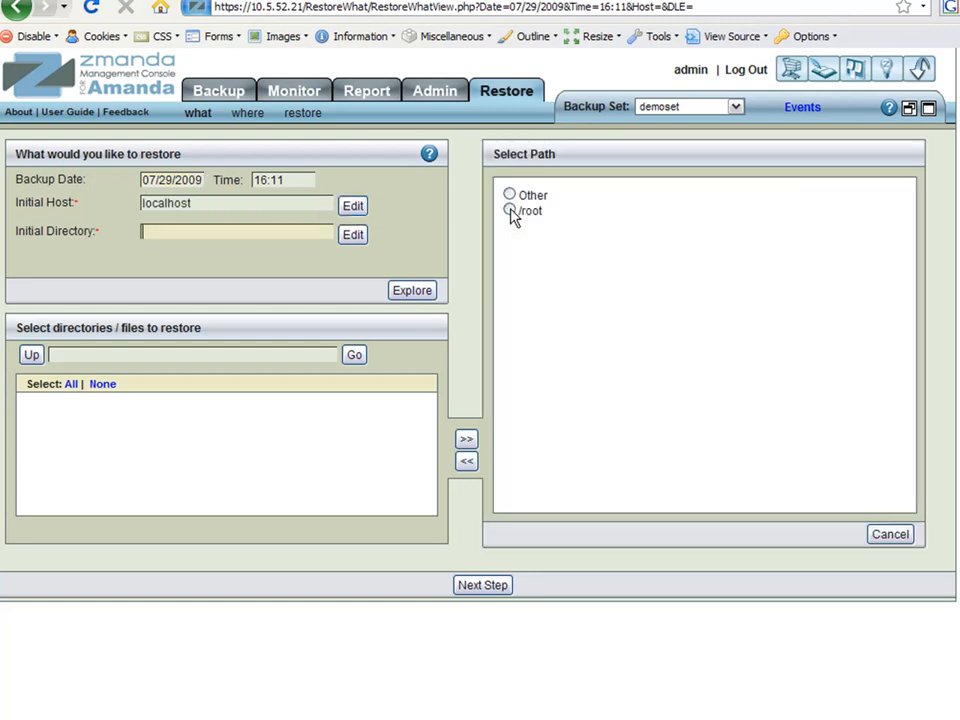
{"action": "left_click", "coordinate": [510, 211]}
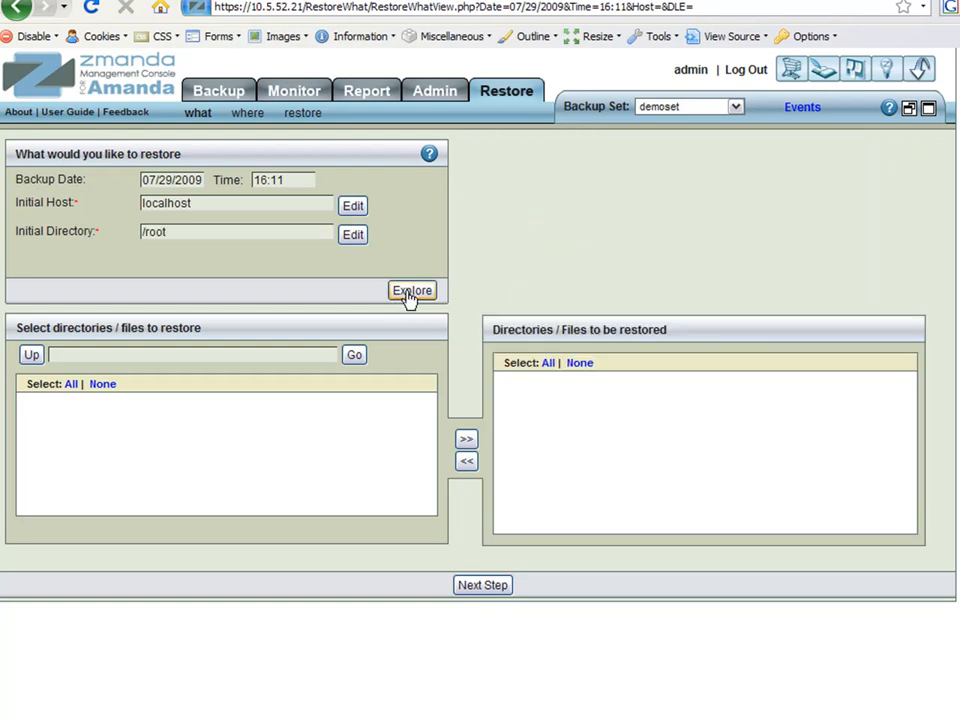
{"action": "left_click", "coordinate": [410, 291]}
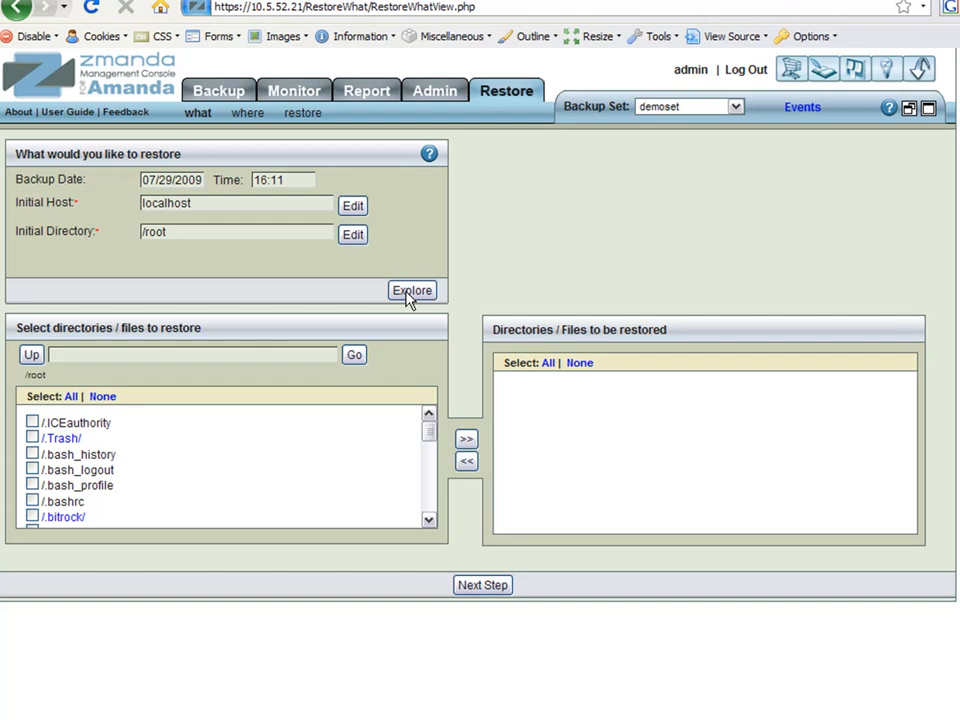
- Add /Desktop/, /anaconda-ks.cfg and /install.log from /root to the items to restore and proceed to the destination settings
{"action": "left_click_drag", "start_coordinate": [430, 437], "coordinate": [429, 512]}
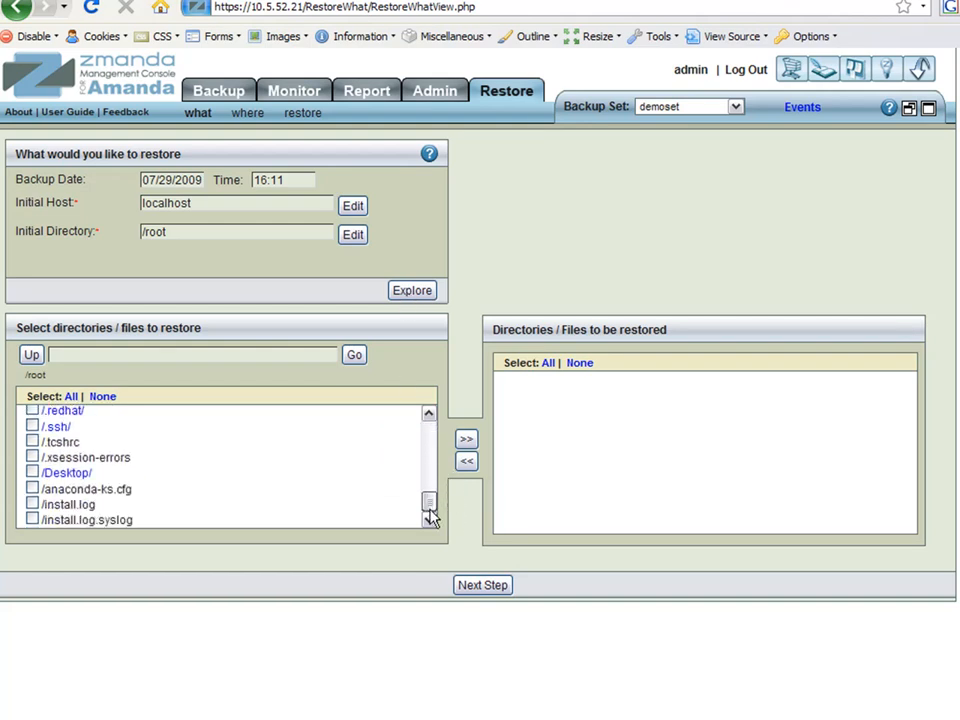
{"action": "left_click", "coordinate": [32, 472]}
{"action": "left_click", "coordinate": [32, 488]}
{"action": "left_click", "coordinate": [32, 504]}
{"action": "left_click", "coordinate": [466, 441]}
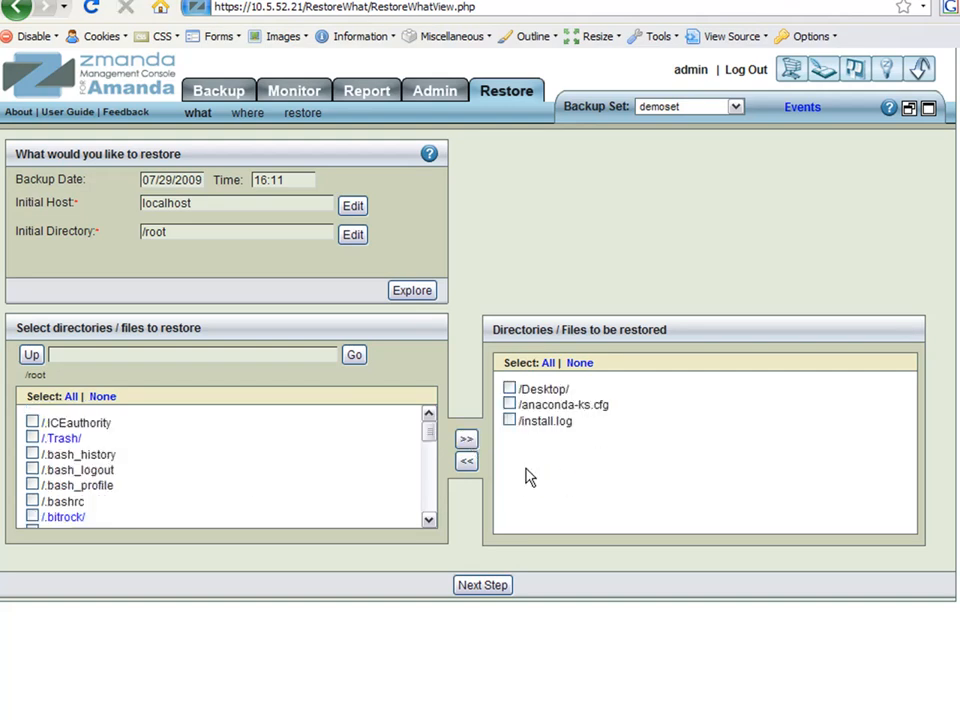
{"action": "left_click", "coordinate": [487, 584]}
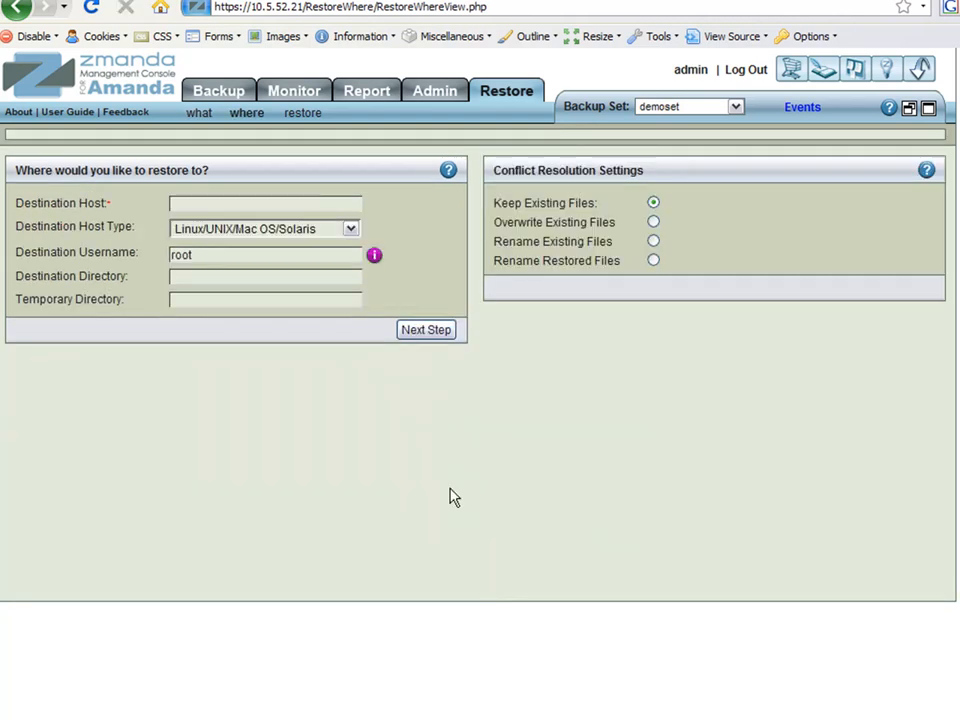
- Set the destination host to localhost, leave the destination directory blank, accept restoring over the original location, and run the restore
{"action": "left_click", "coordinate": [205, 202]}
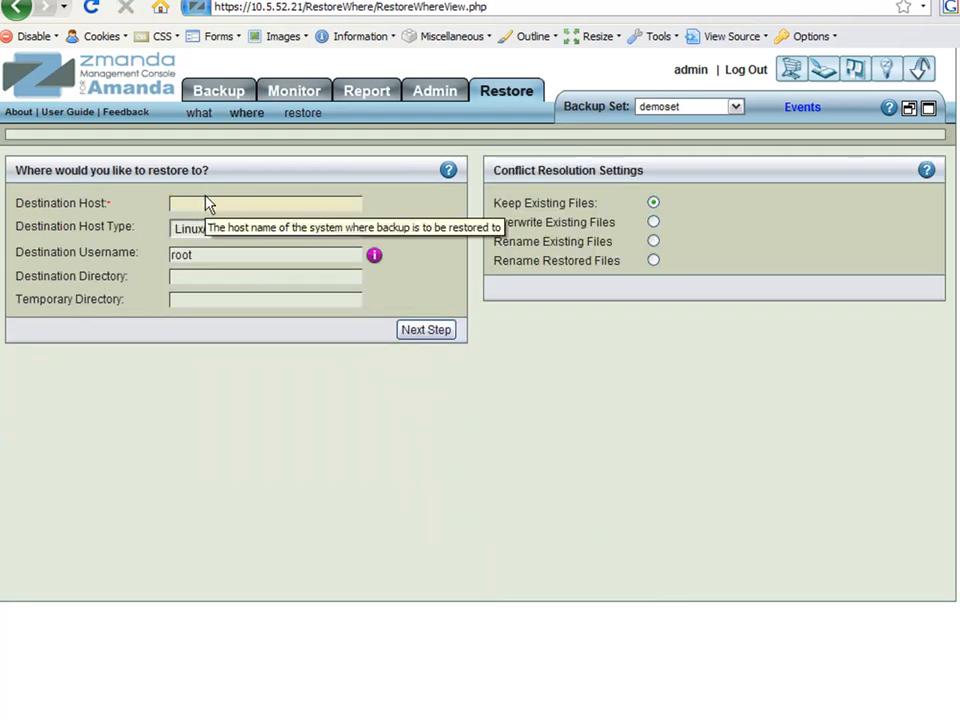
{"action": "type", "text": "localhost"}
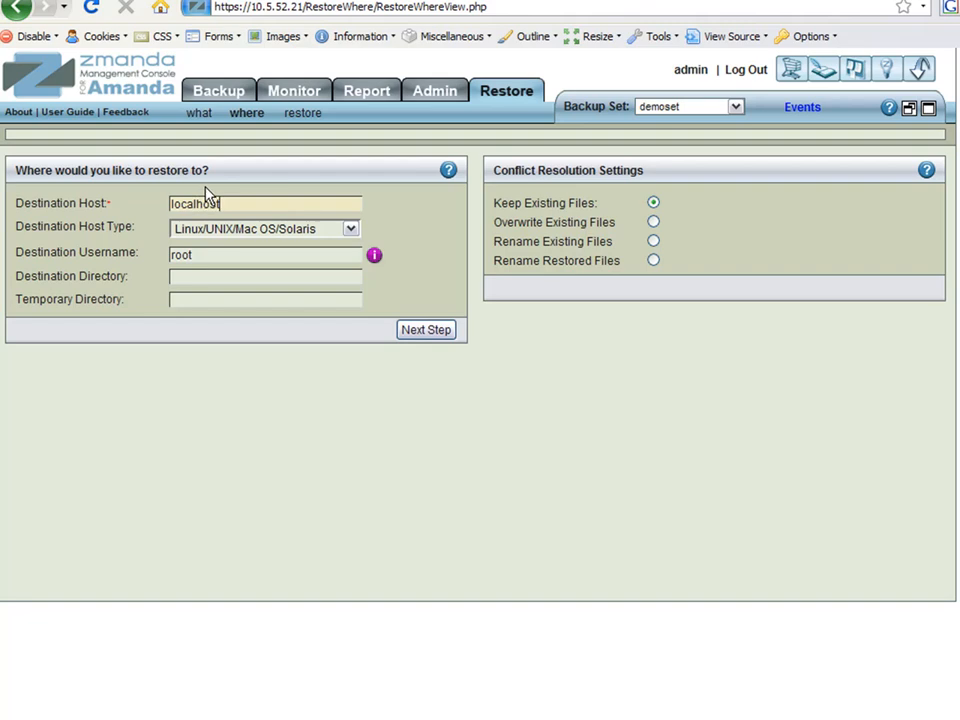
{"action": "left_click", "coordinate": [183, 281]}
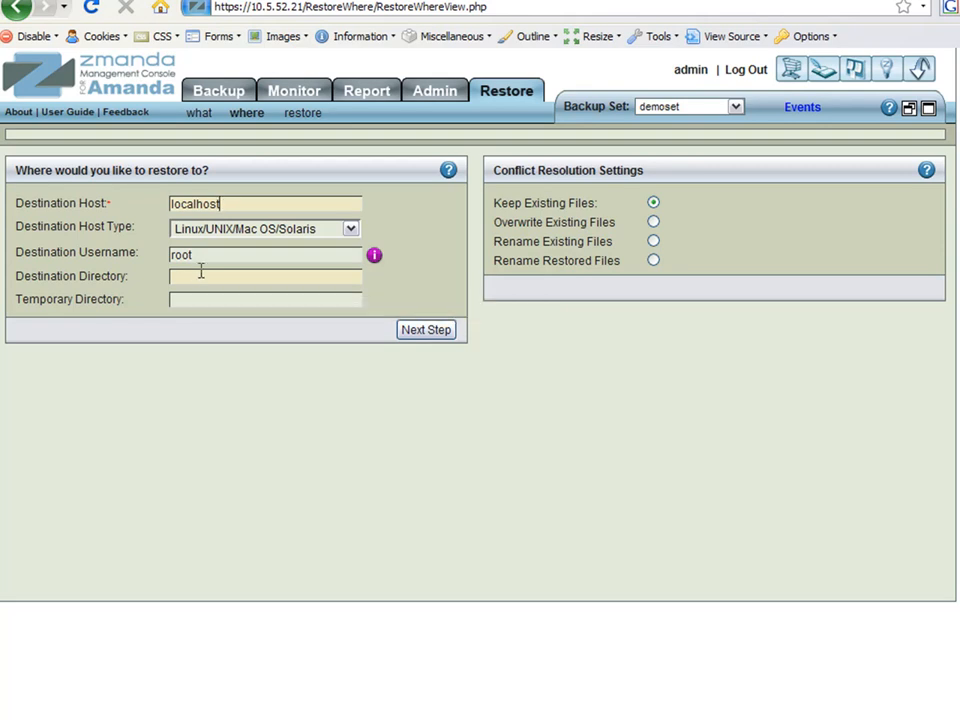
{"action": "left_click", "coordinate": [449, 328]}
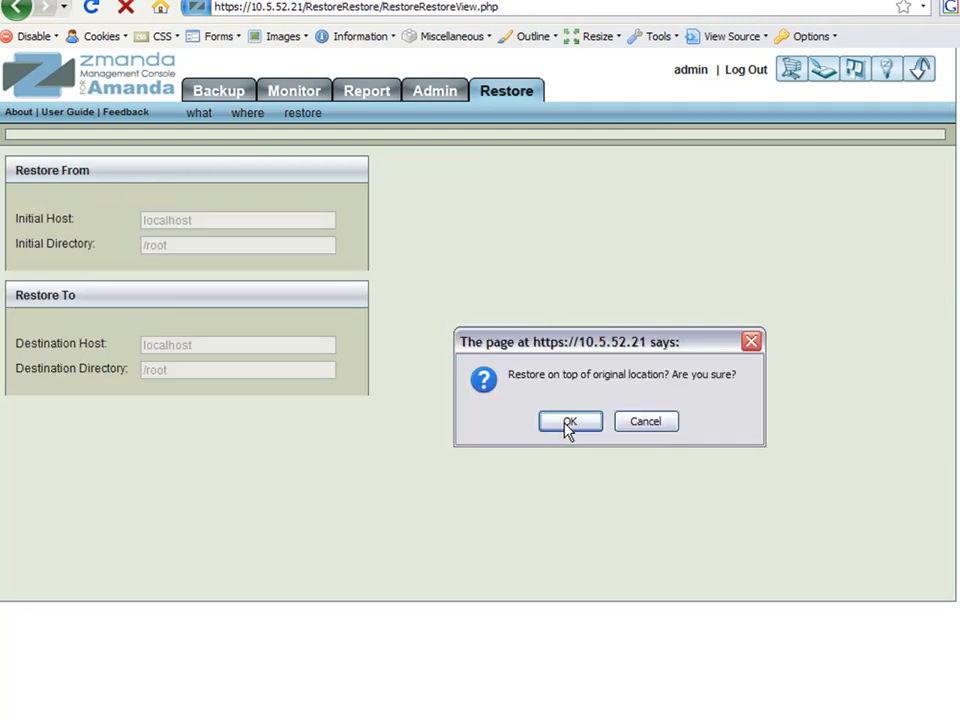
{"action": "left_click", "coordinate": [567, 424]}
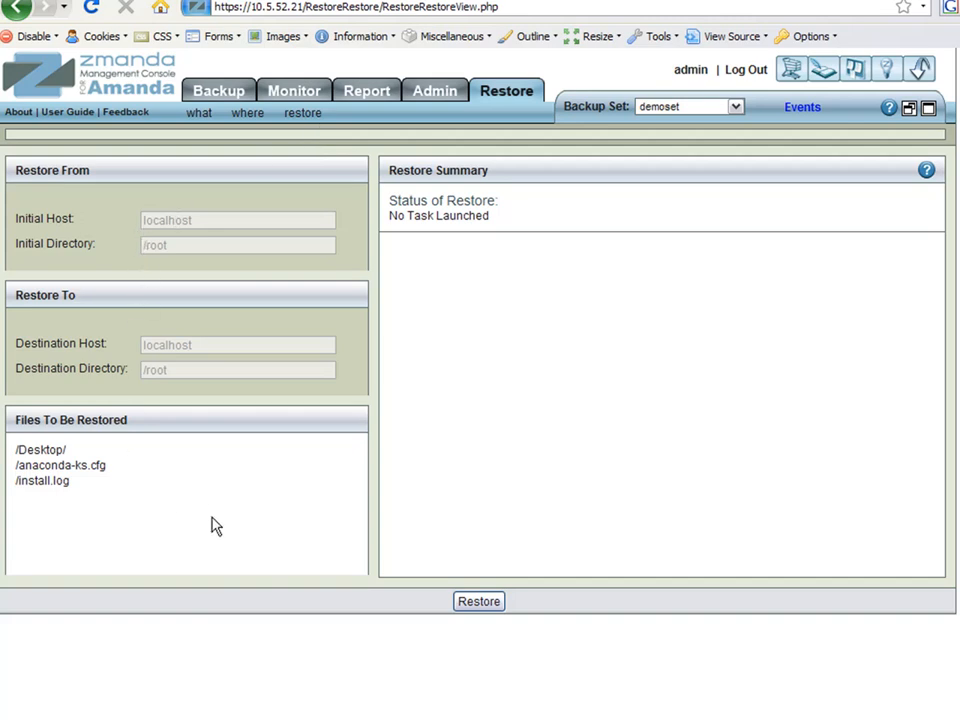
{"action": "left_click", "coordinate": [482, 602]}
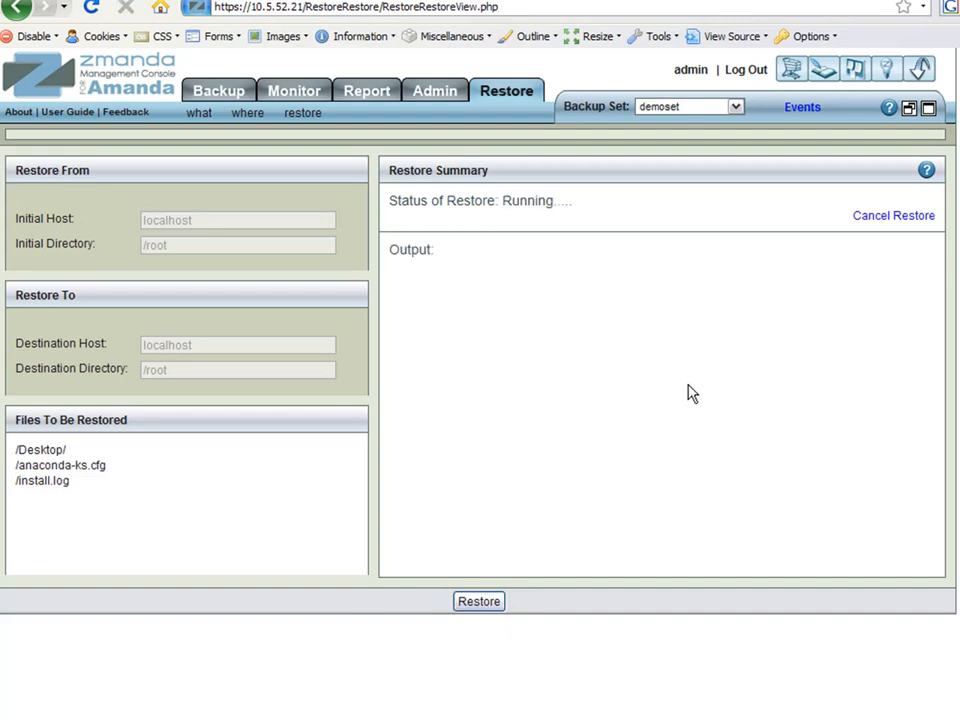